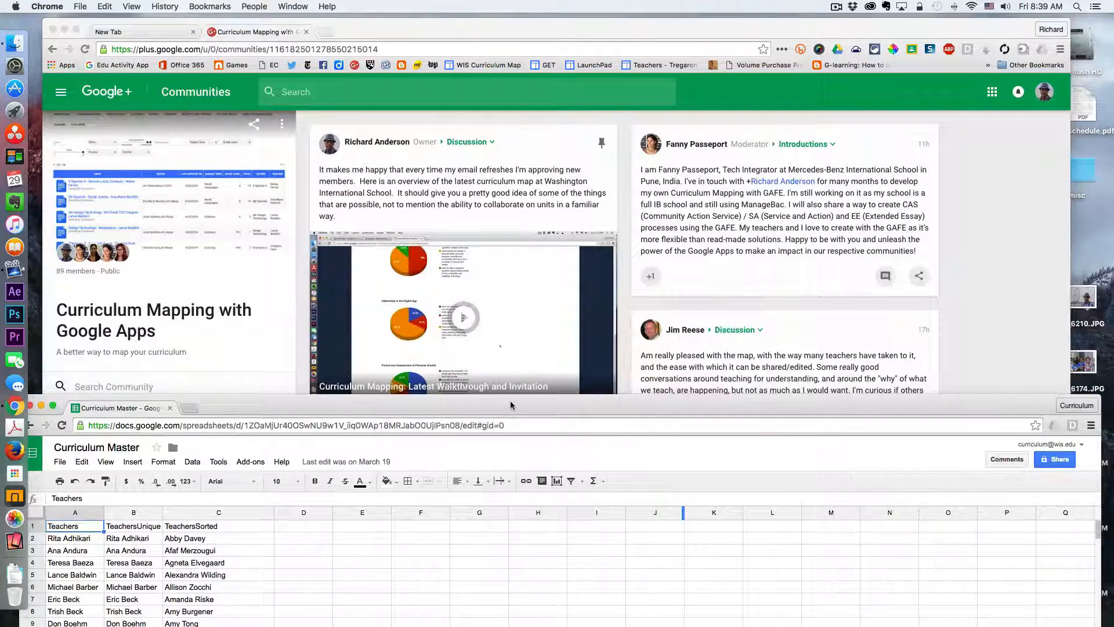
- Enlarge the spreadsheet window and scroll through the teacher lists on the Teachers sheet
left_click_drag(510, 400, 523, 24)
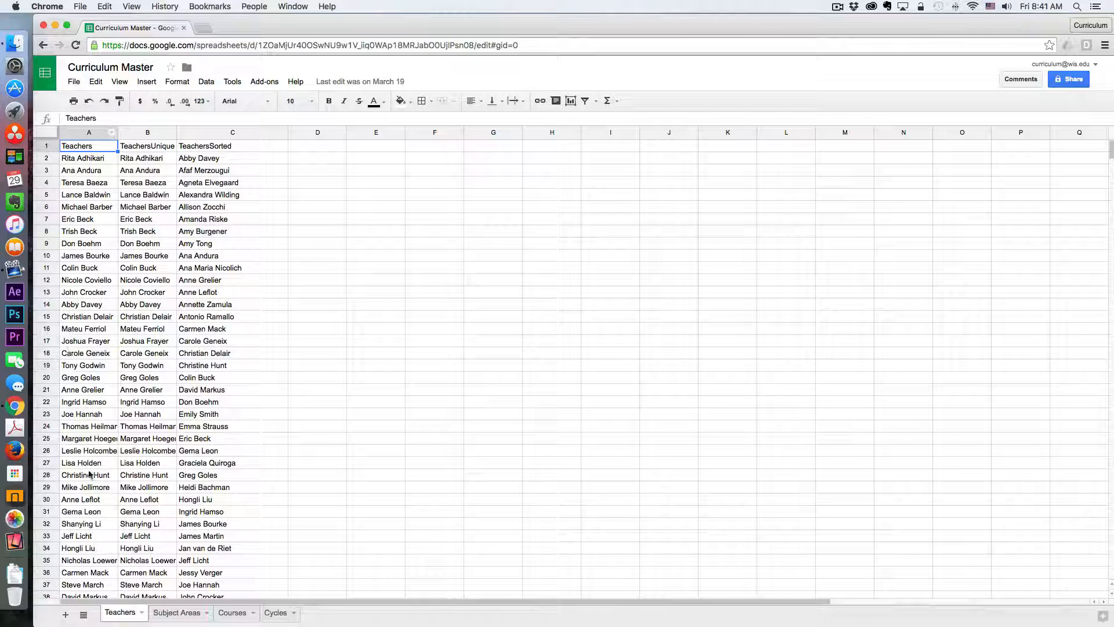
scroll(90, 546, "down", 10)
scroll(90, 546, "down", 3)
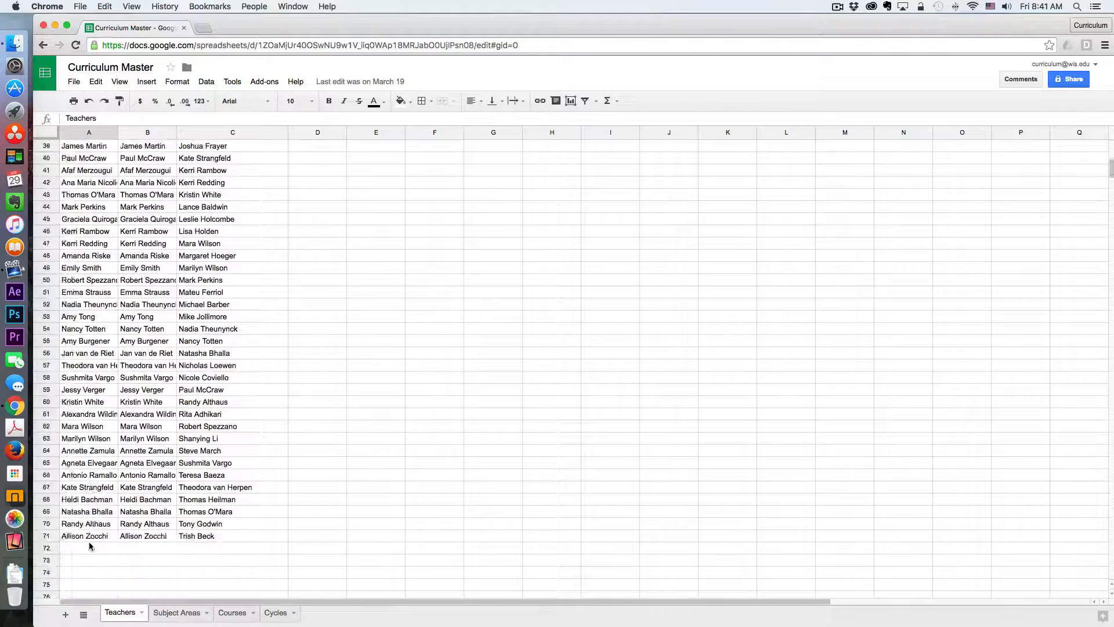
scroll(90, 545, "up", 13)
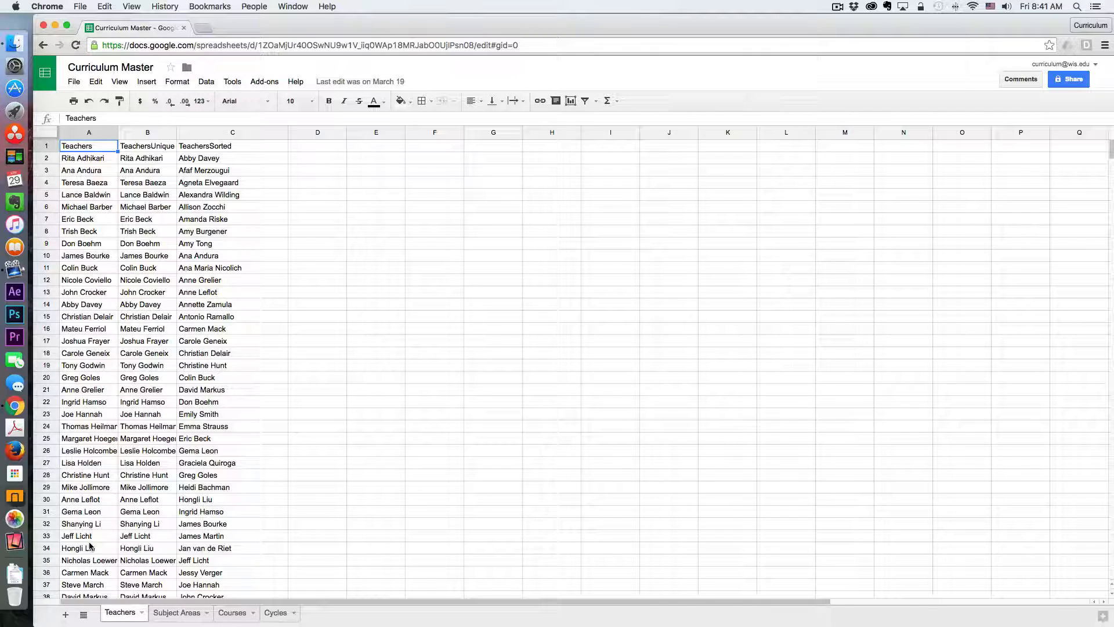
- Inspect the formulas behind the TeachersUnique and TeachersSorted columns
left_click(159, 149)
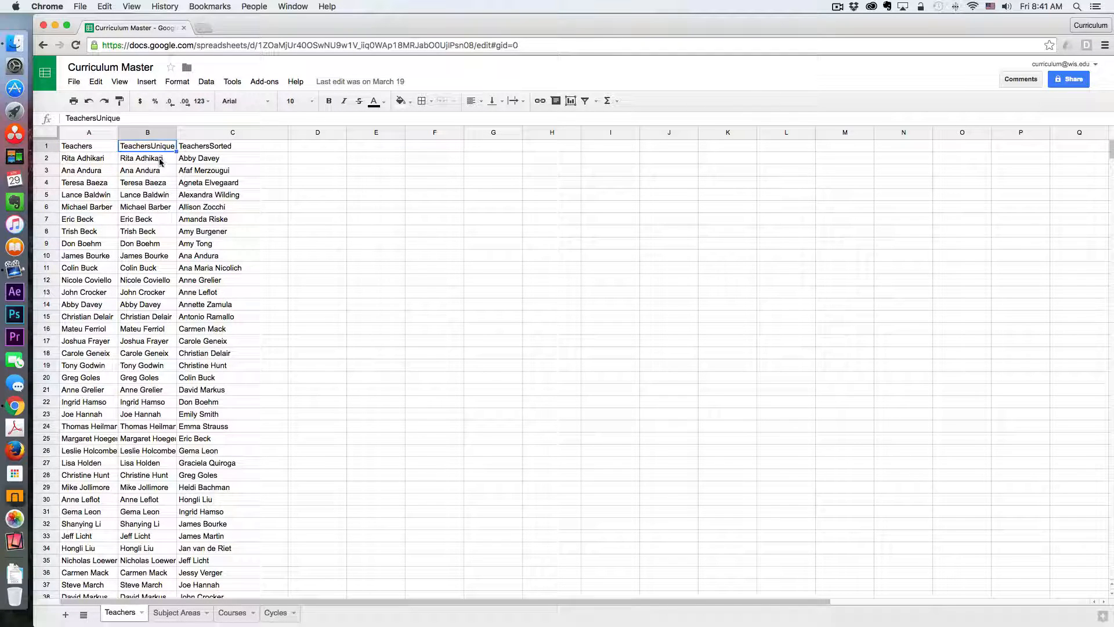
left_click(160, 159)
left_click_drag(124, 118, 66, 116)
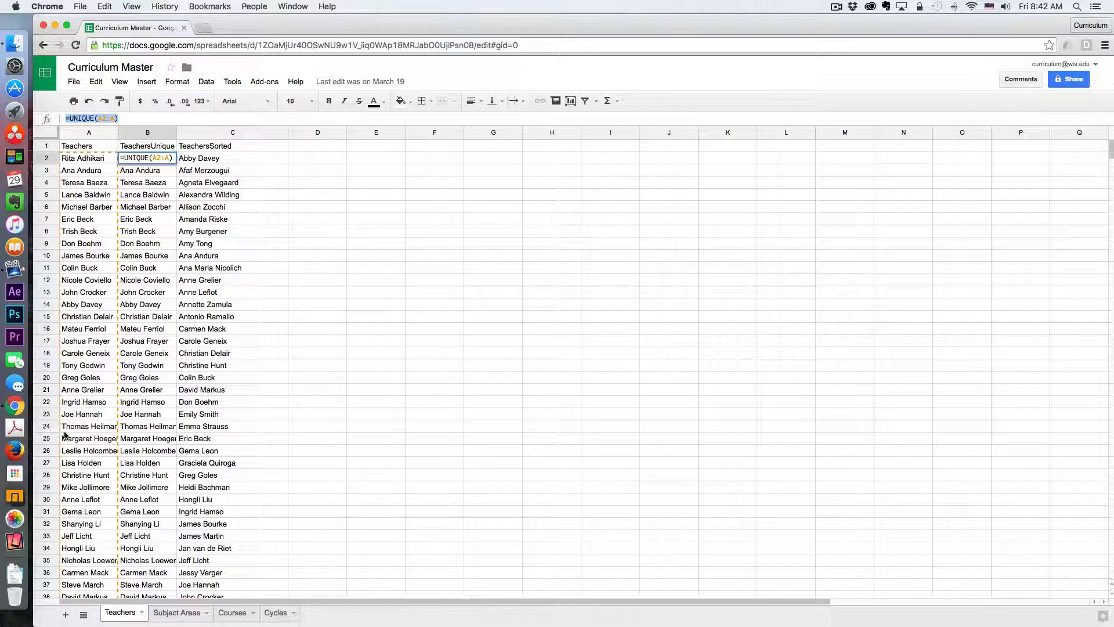
left_click(164, 148)
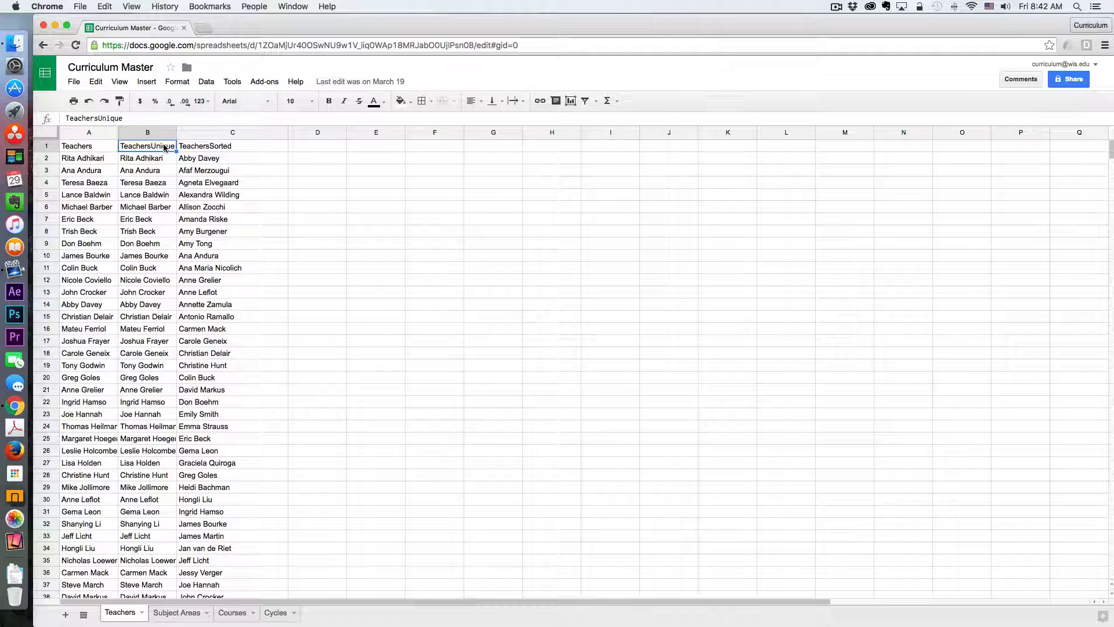
left_click(219, 146)
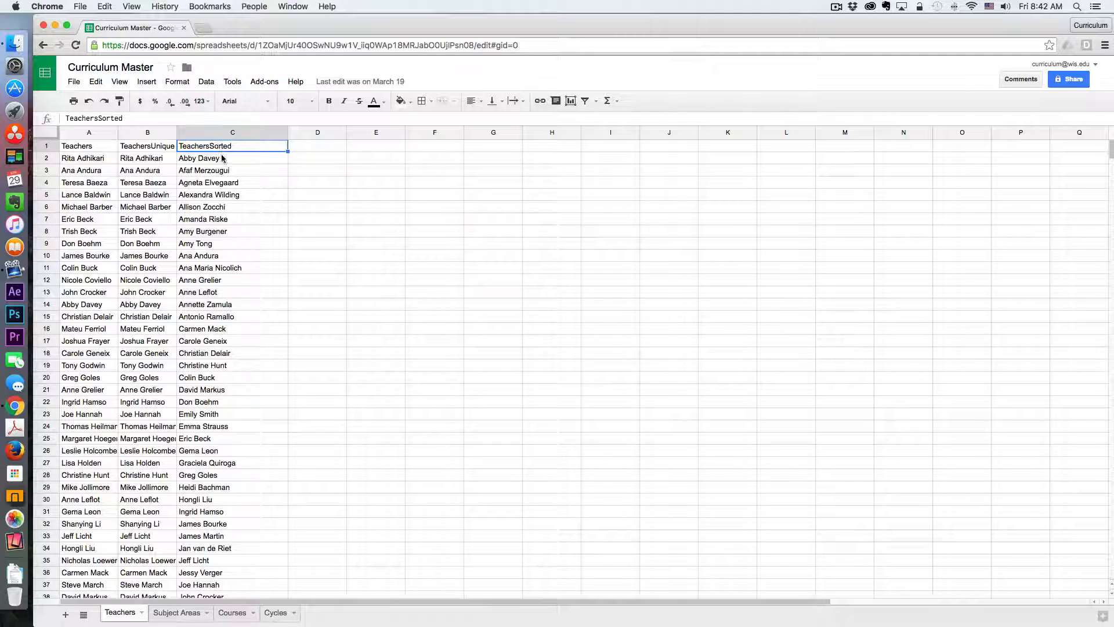
left_click(225, 161)
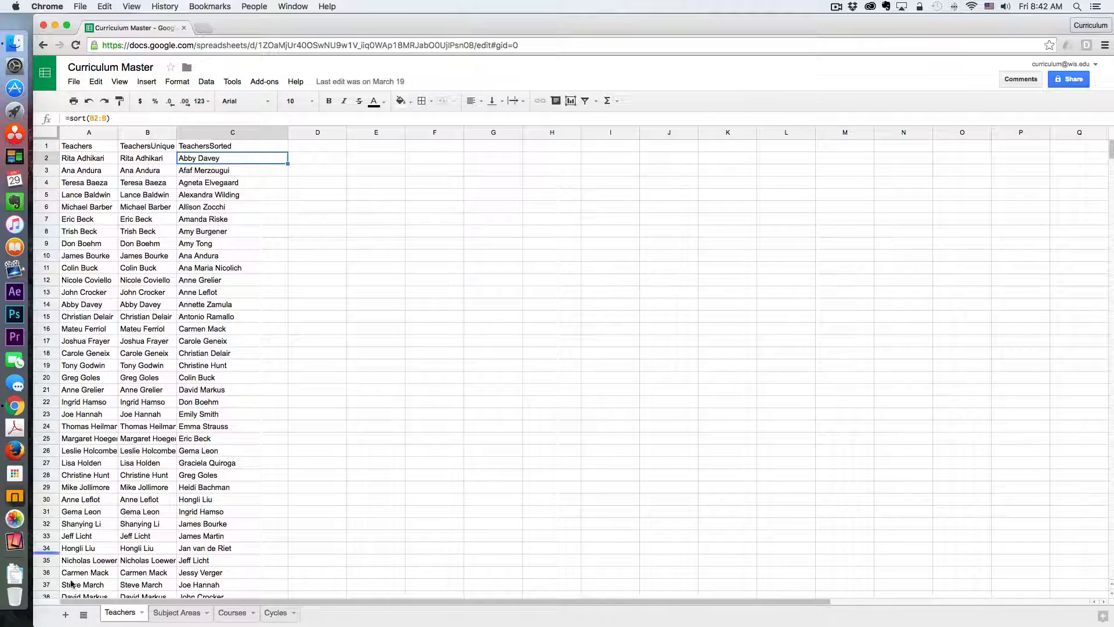
- Browse the Subject Areas sheet, then scroll through the course lists on the Courses sheet
left_click(184, 616)
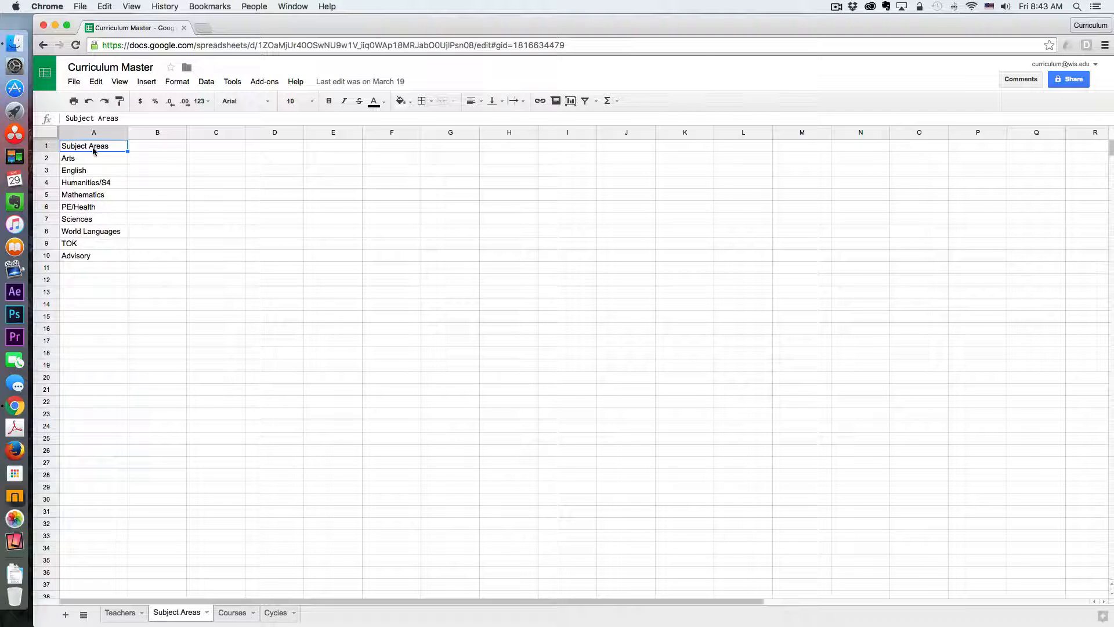
left_click(233, 614)
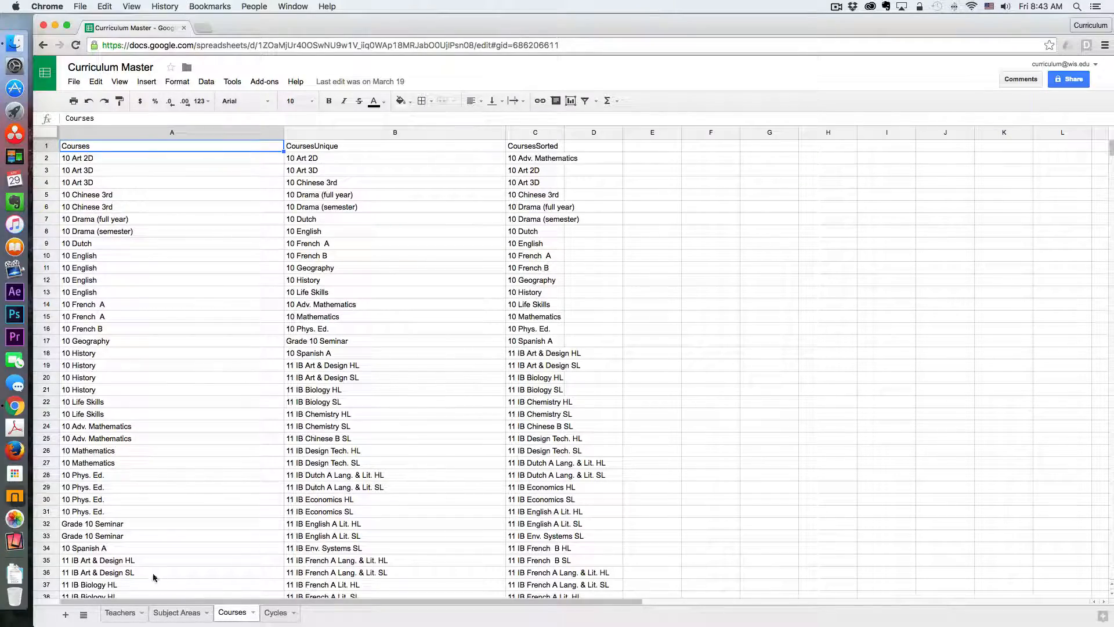
scroll(182, 529, "down", 20)
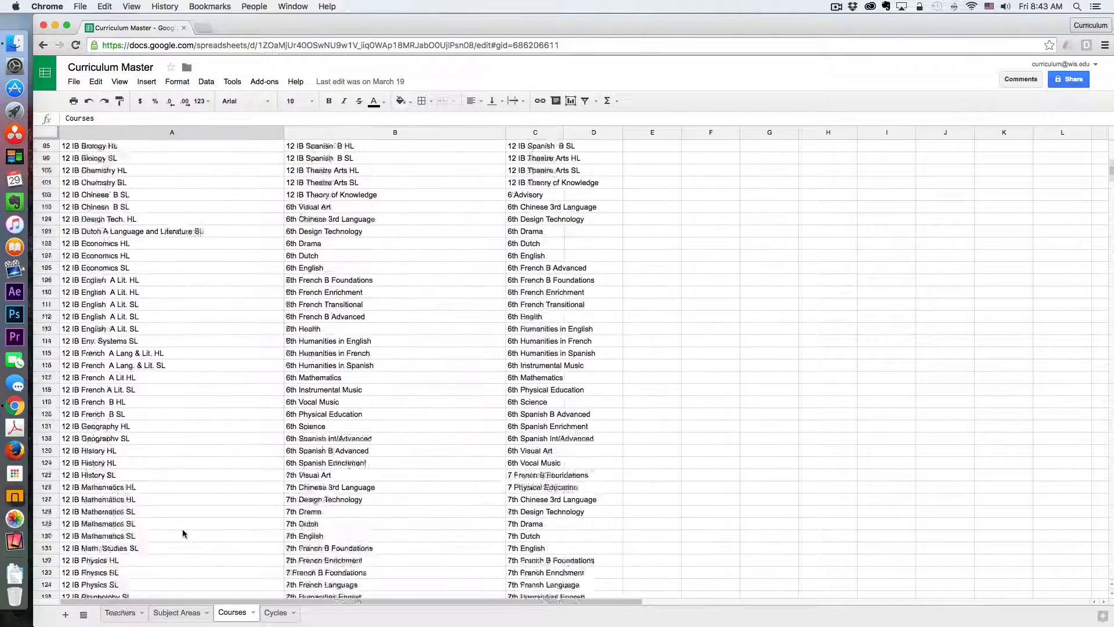
scroll(183, 531, "down", 18)
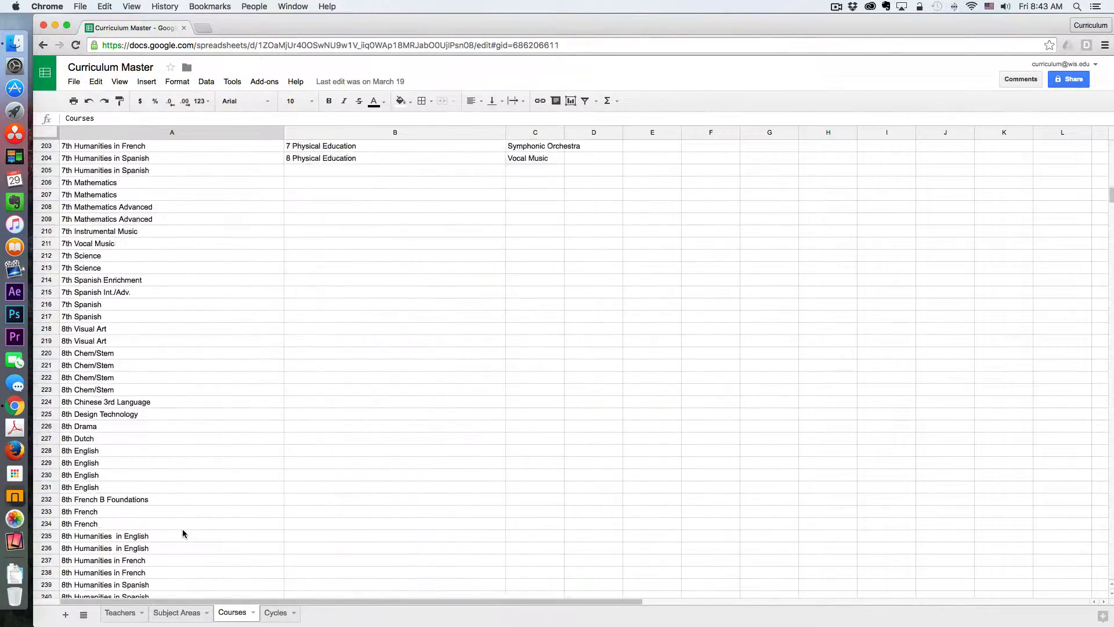
scroll(183, 532, "down", 12)
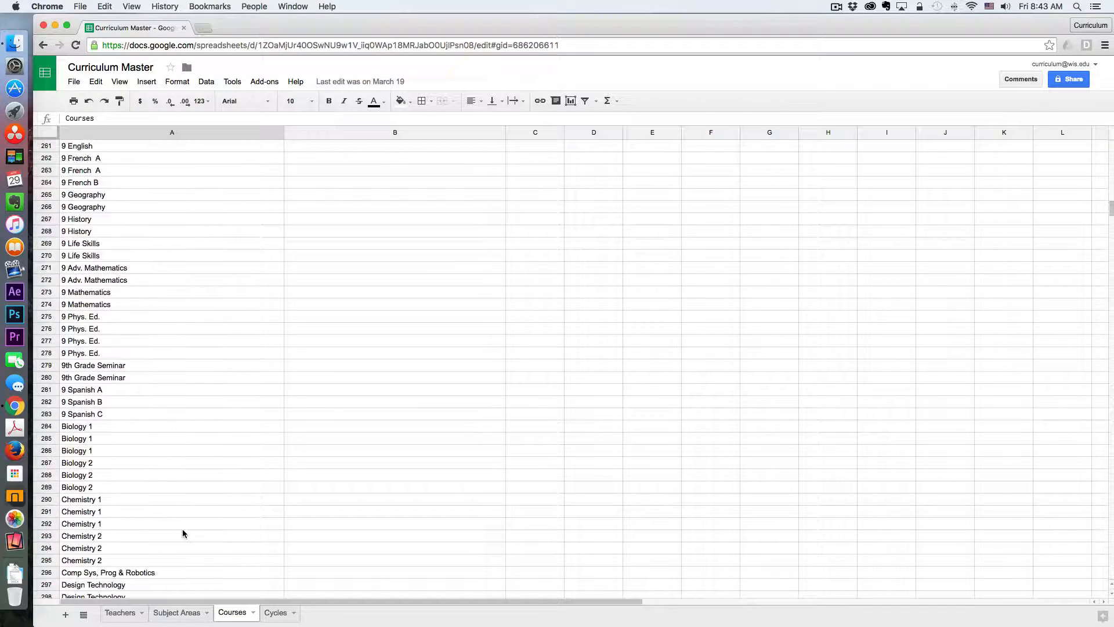
scroll(182, 533, "down", 8)
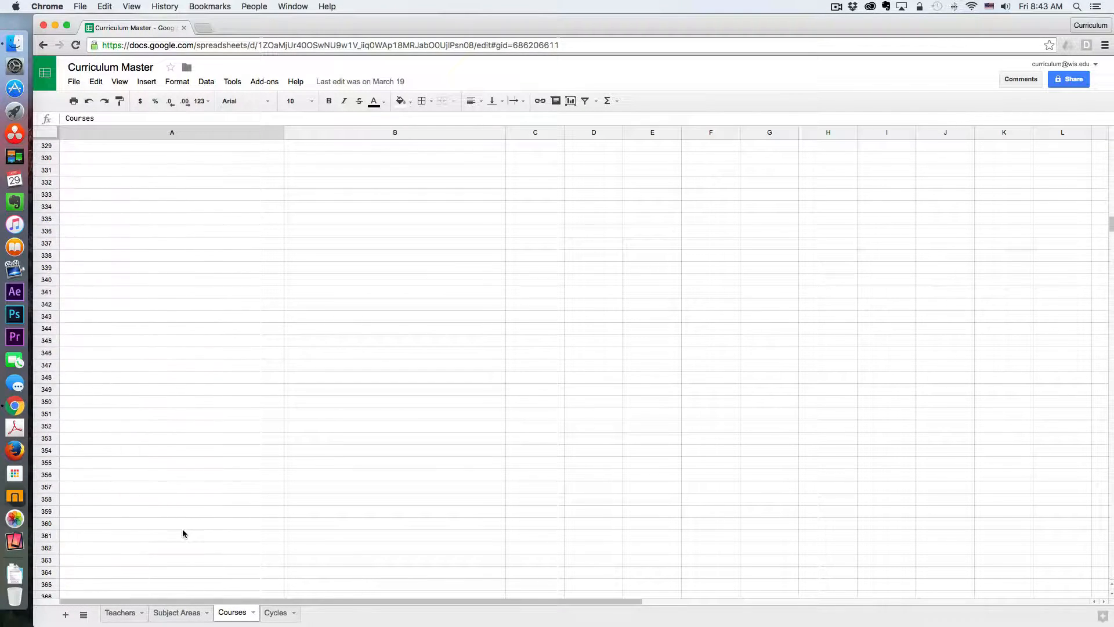
scroll(182, 533, "up", 4)
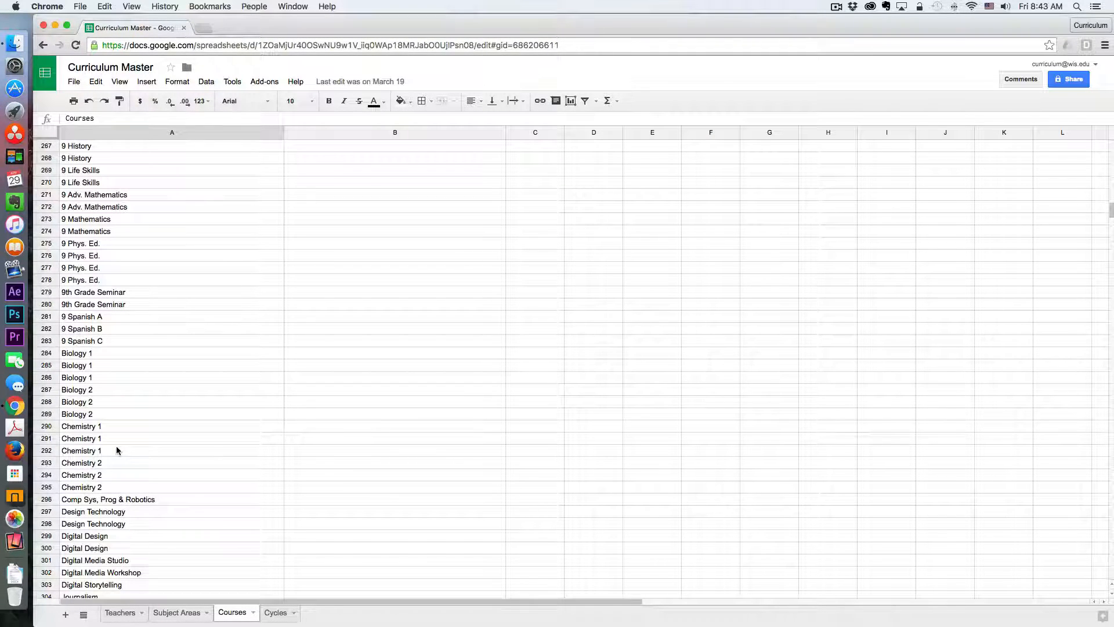
scroll(116, 451, "up", 15)
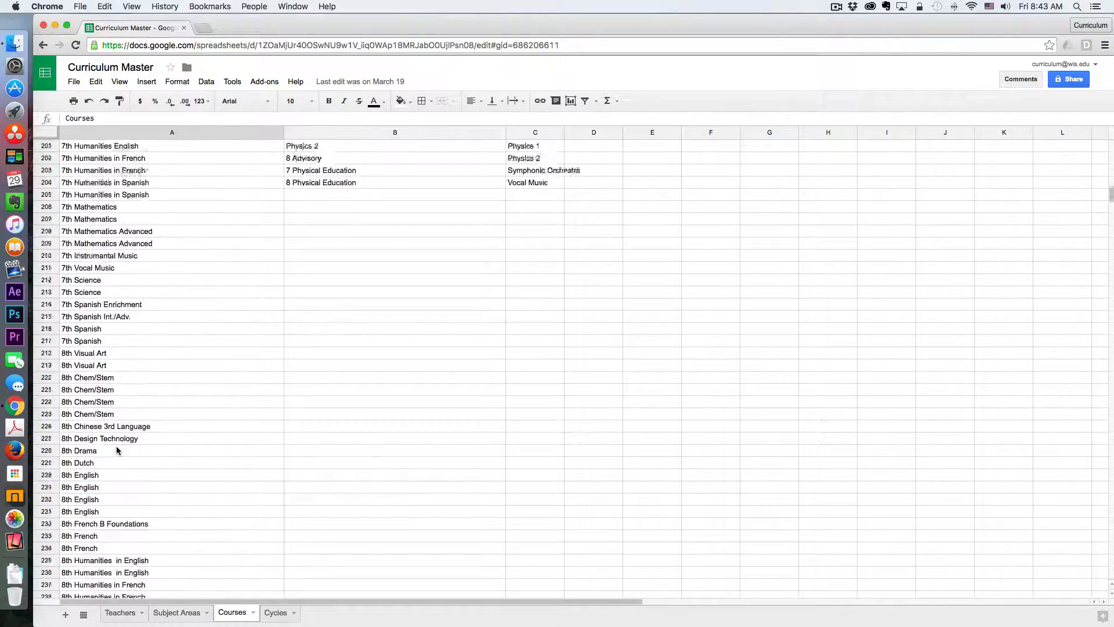
scroll(116, 450, "up", 20)
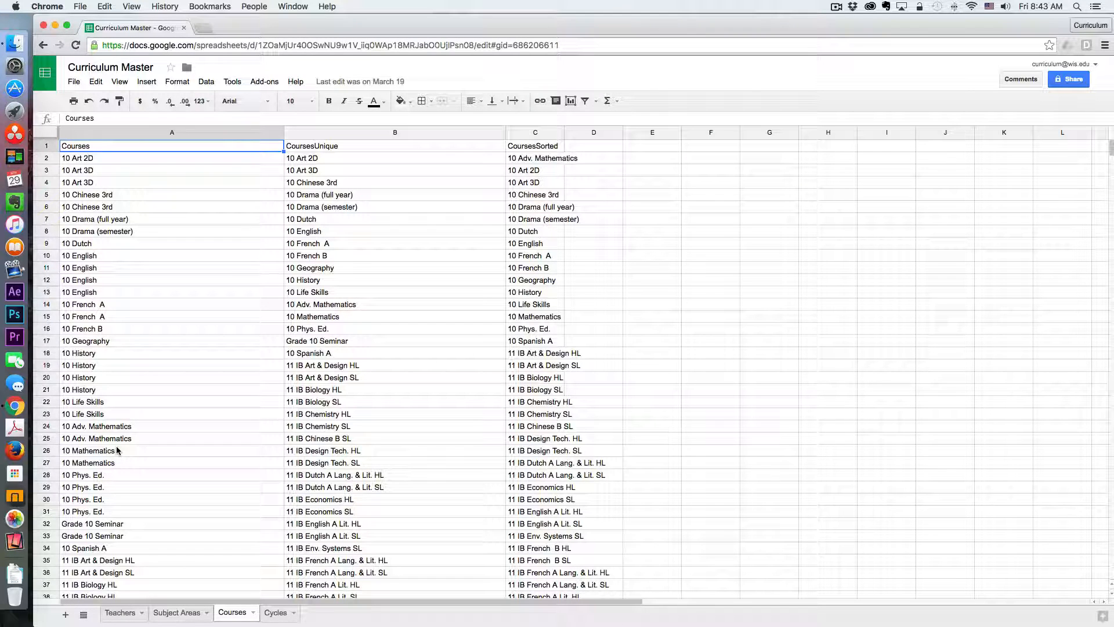
- Examine the CoursesUnique column from top to bottom
left_click(339, 145)
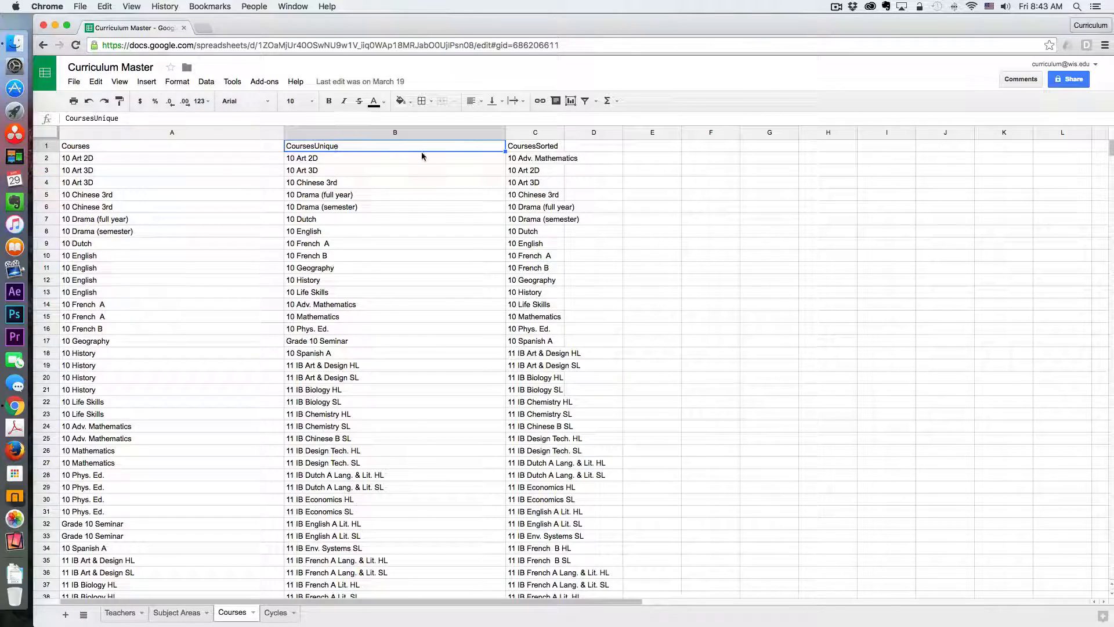
scroll(399, 299, "down", 20)
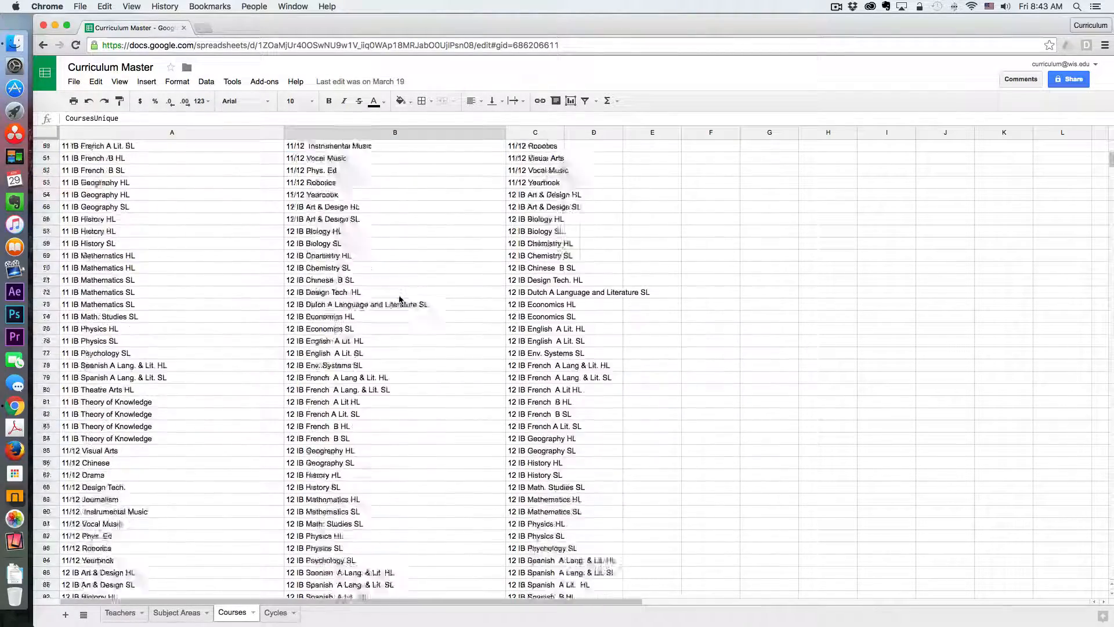
scroll(400, 299, "down", 20)
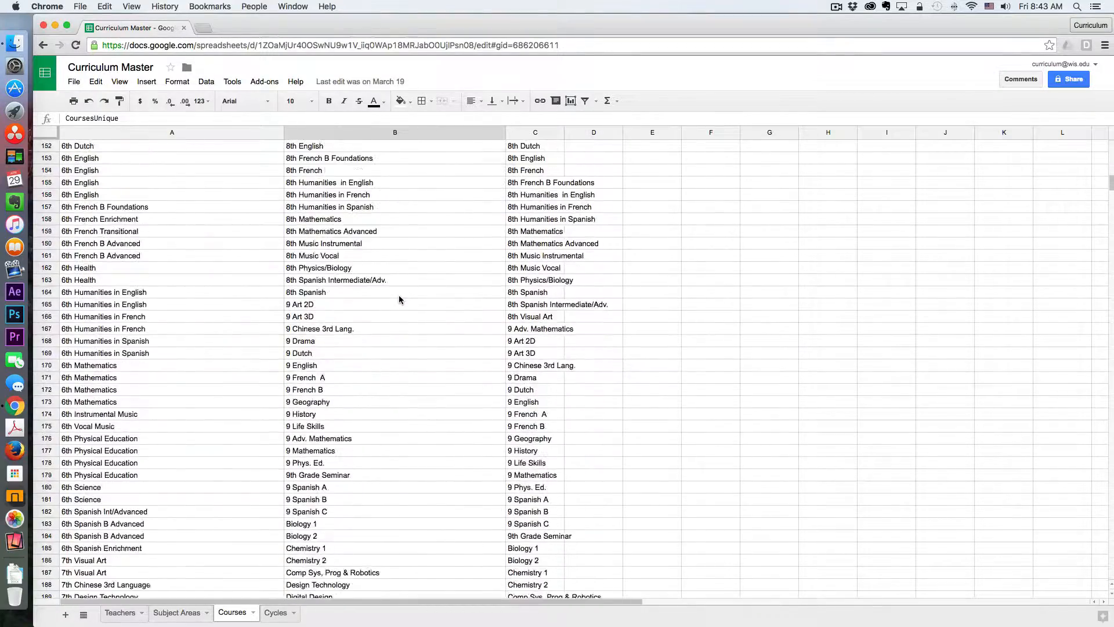
scroll(399, 299, "up", 3)
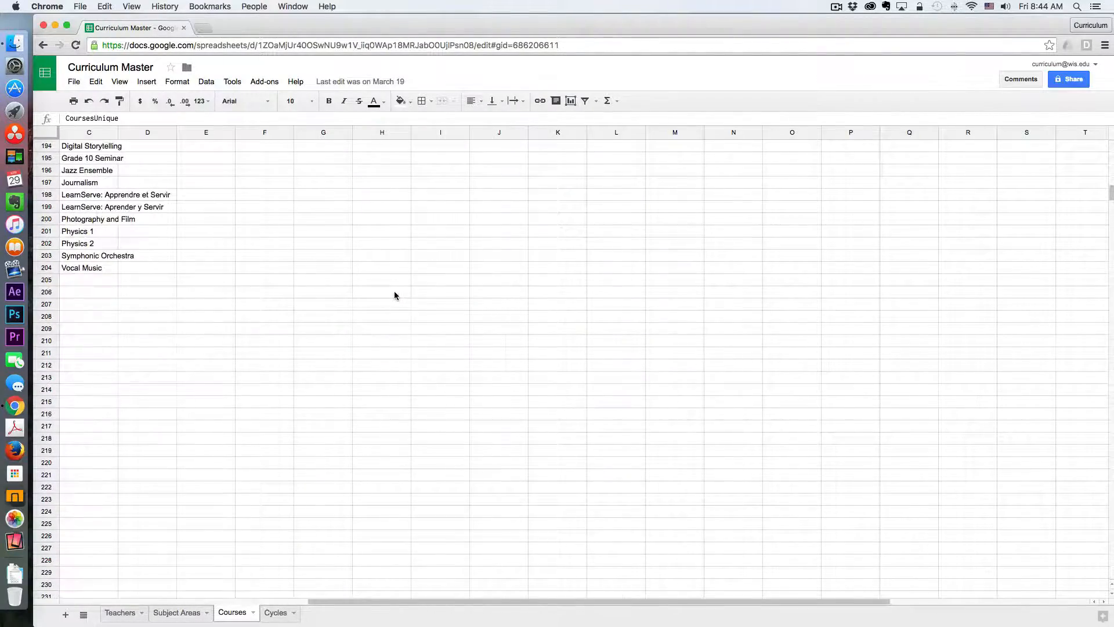
scroll(394, 296, "up", 2)
key("super+Up")
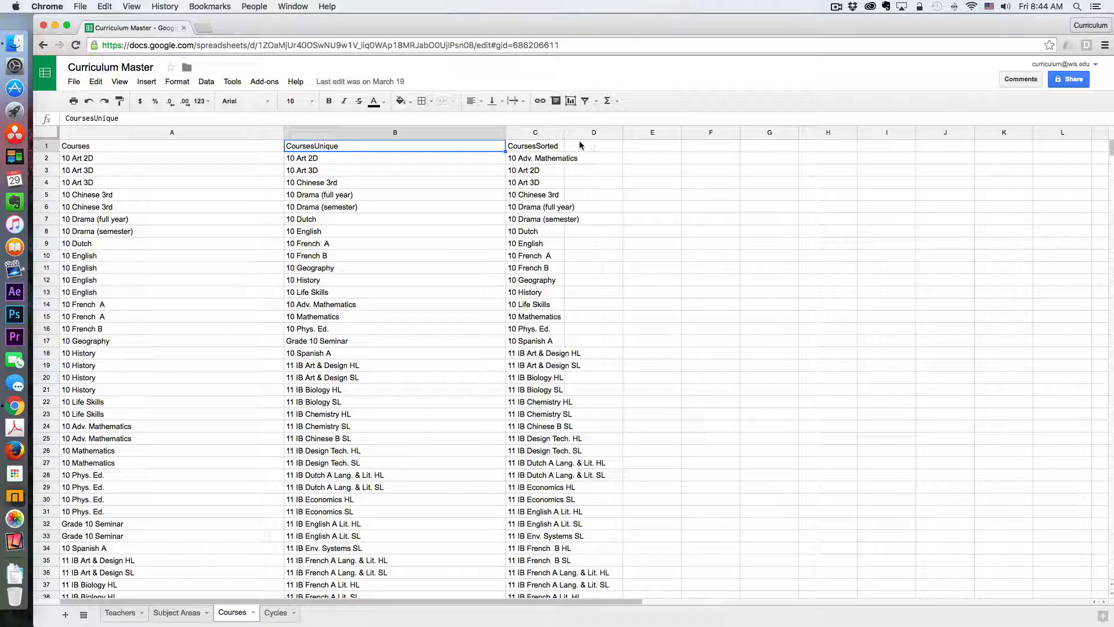
- Review the CoursesSorted formula and its sorted list, then switch to the Cycles sheet
left_click(539, 146)
left_click(535, 160)
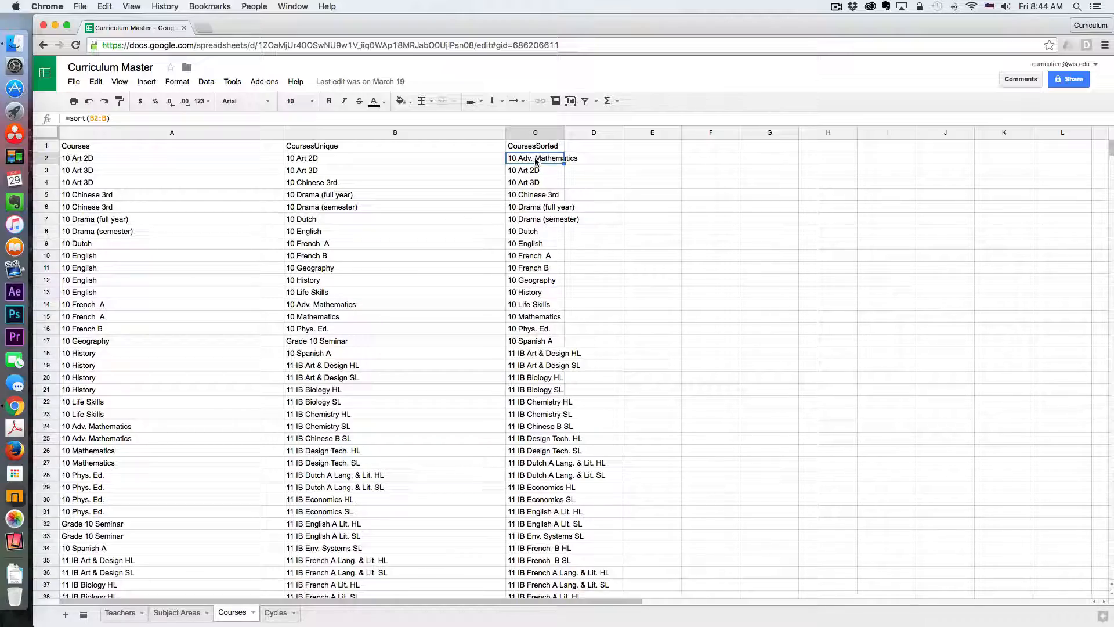
scroll(537, 194, "down", 15)
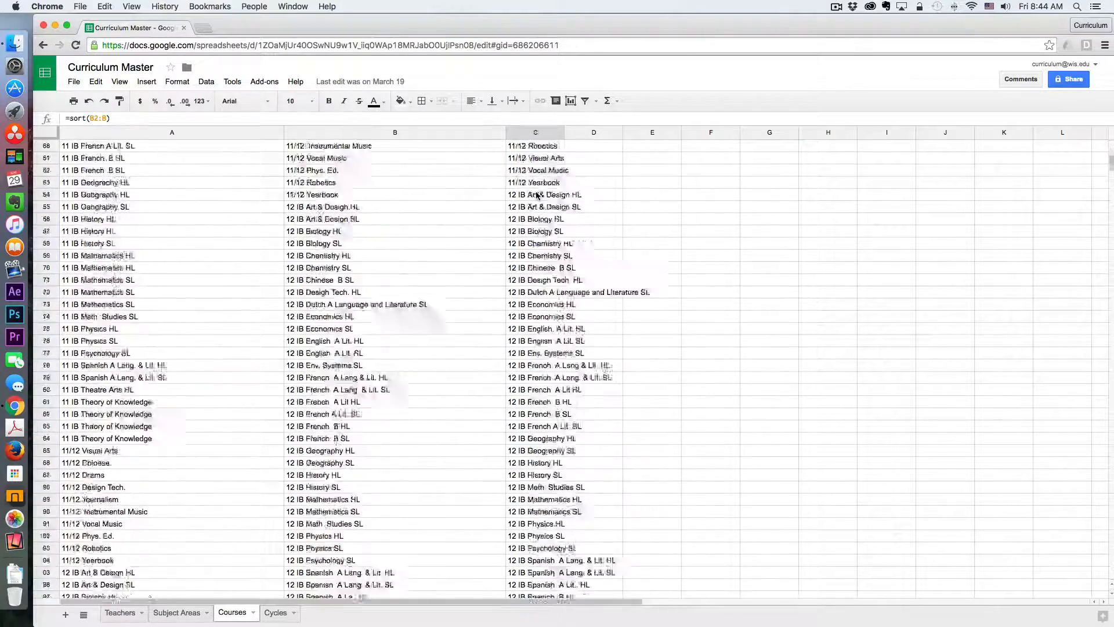
scroll(537, 194, "down", 10)
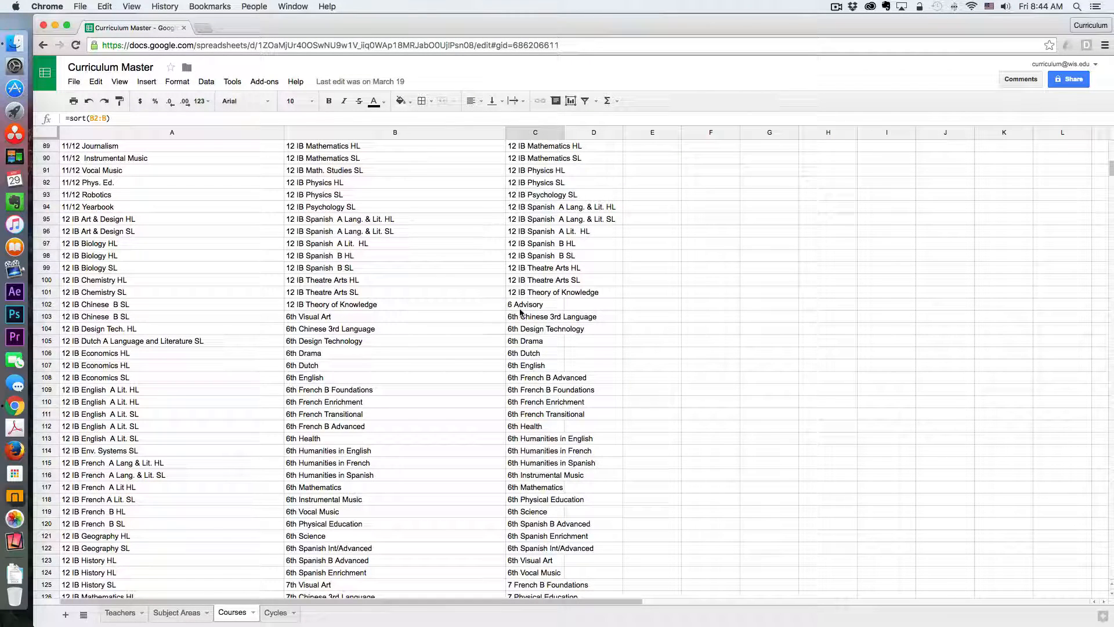
scroll(521, 360, "down", 7)
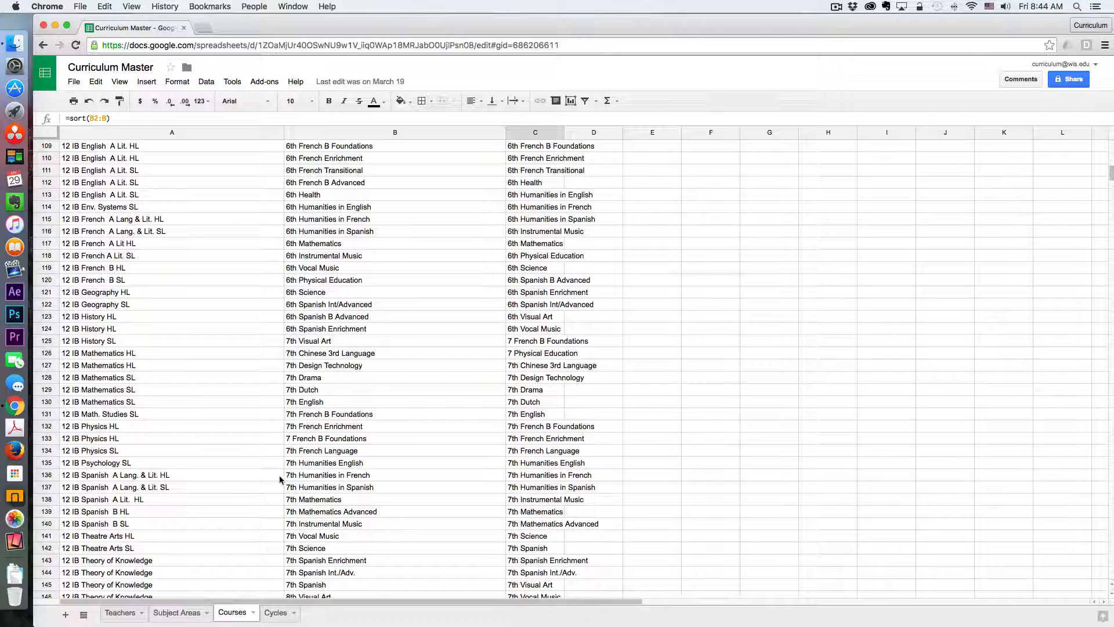
scroll(570, 438, "down", 2)
scroll(569, 438, "down", 20)
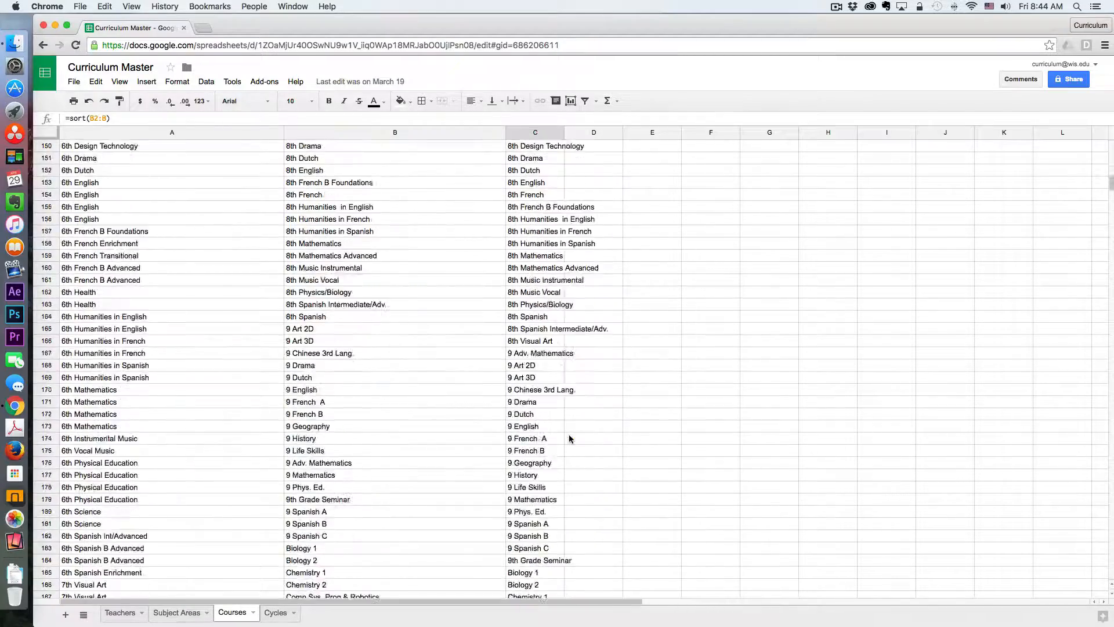
scroll(570, 438, "up", 20)
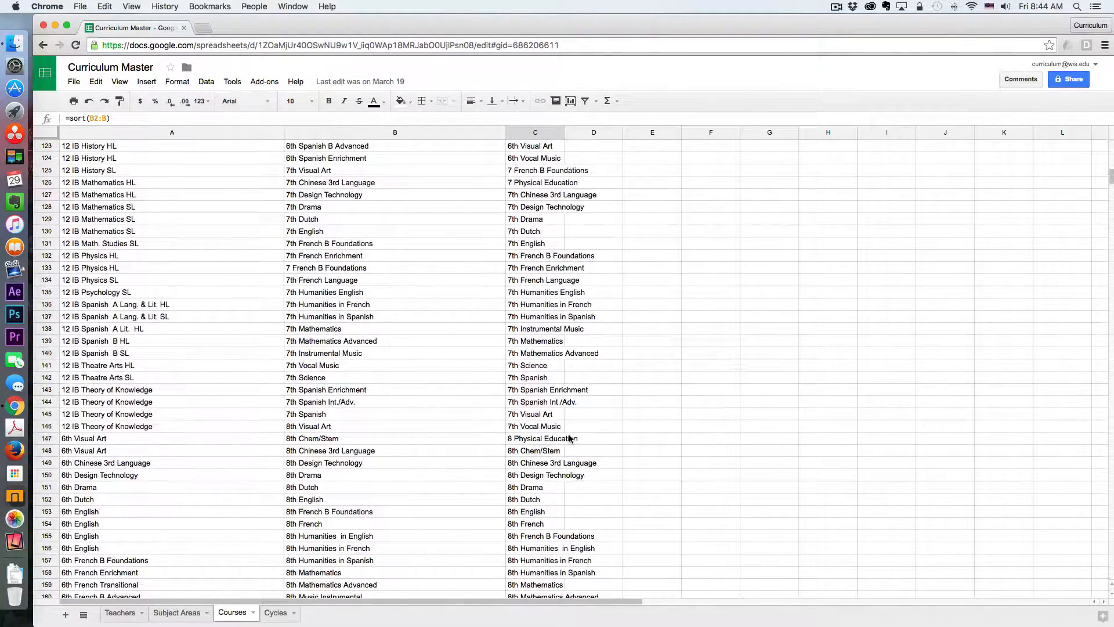
scroll(569, 439, "up", 20)
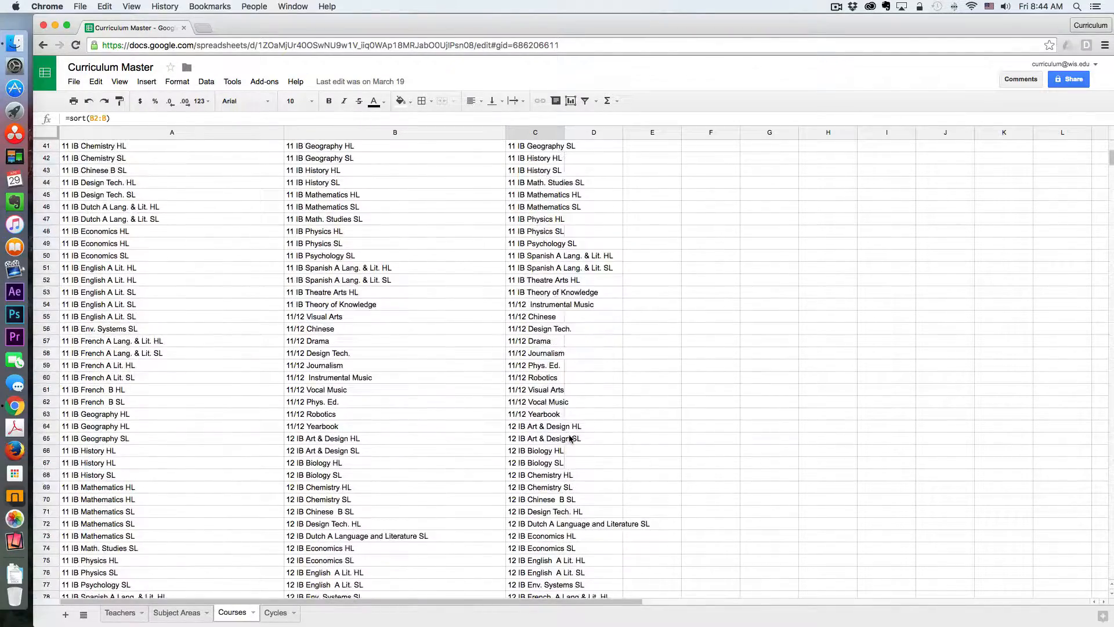
scroll(569, 438, "up", 13)
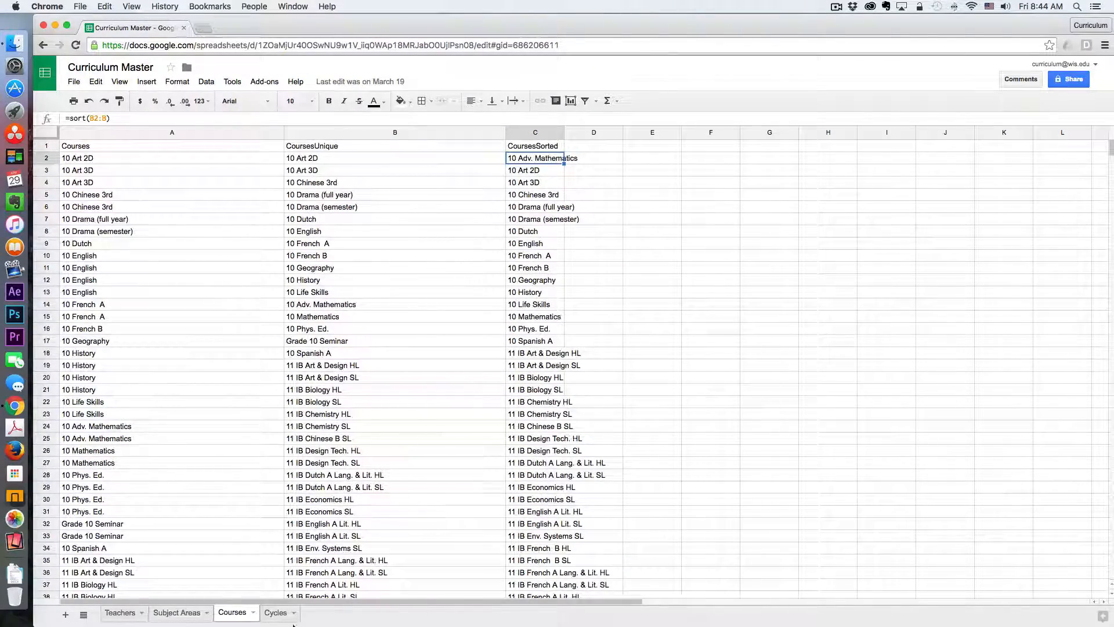
left_click(279, 614)
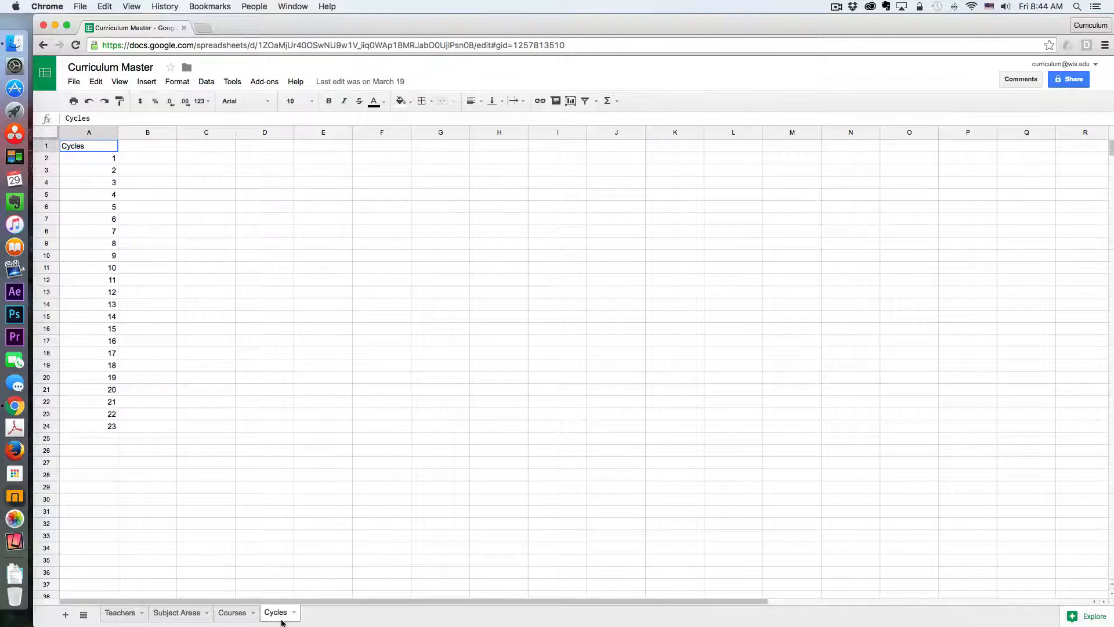